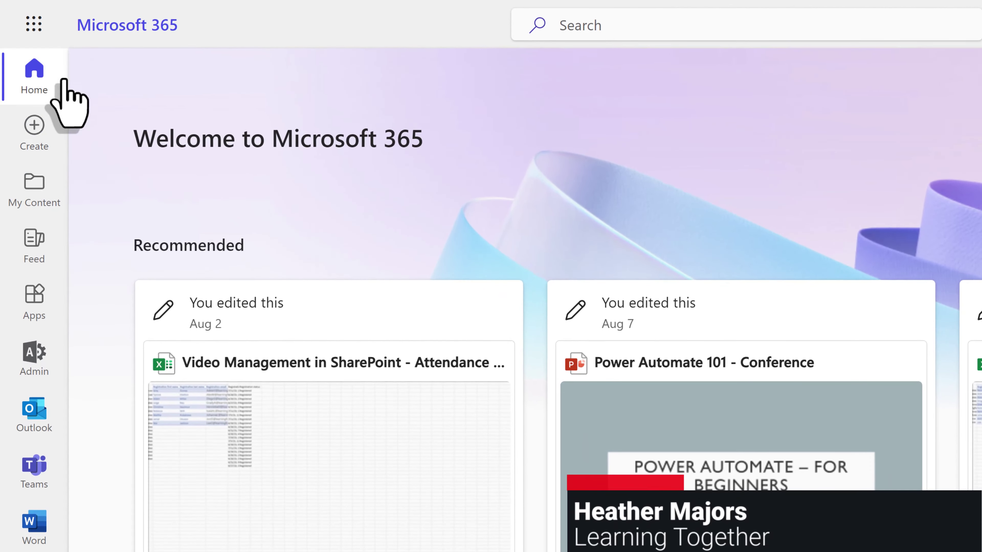
Go to SharePoint from the app launcher, open the M365 Information Hub site, and start a new page
click(34, 24)
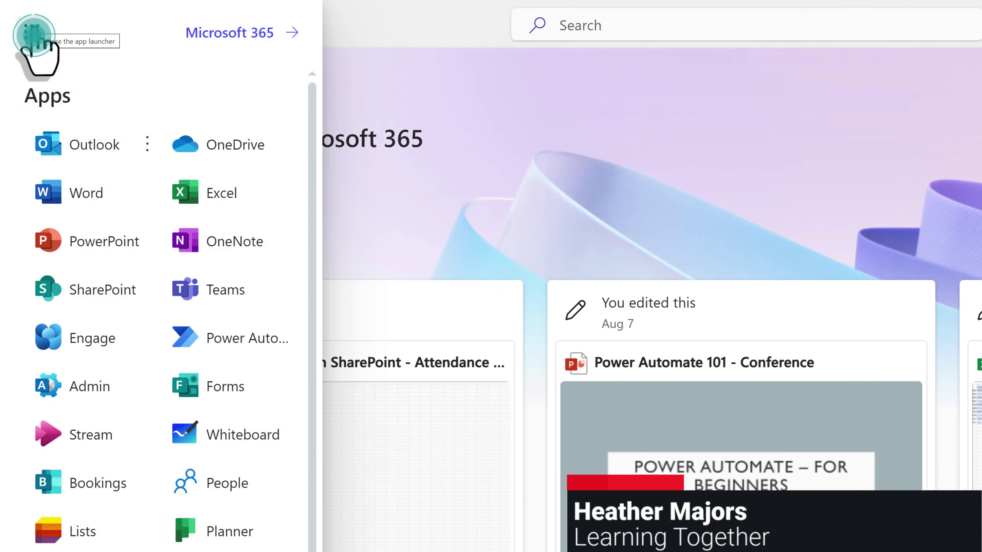
click(61, 301)
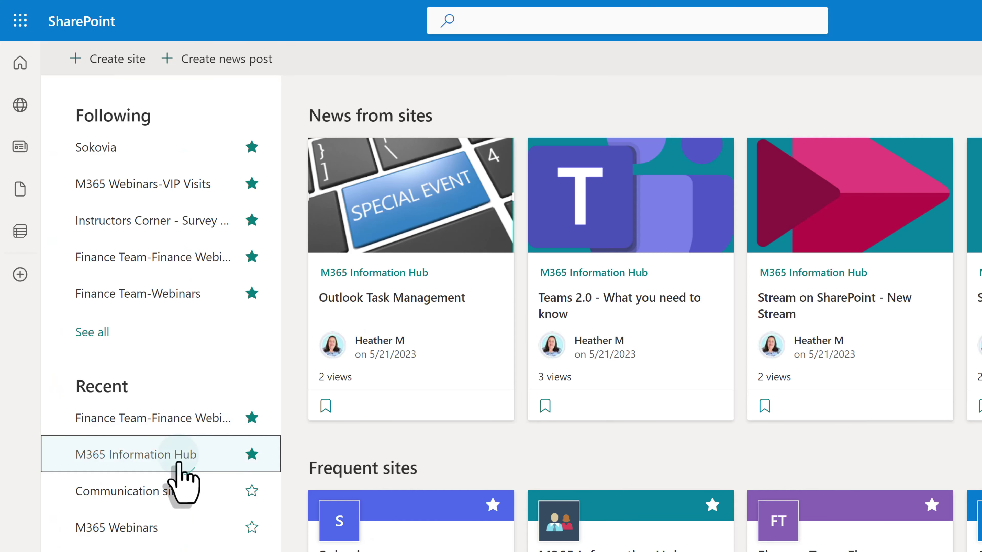
click(178, 456)
click(104, 194)
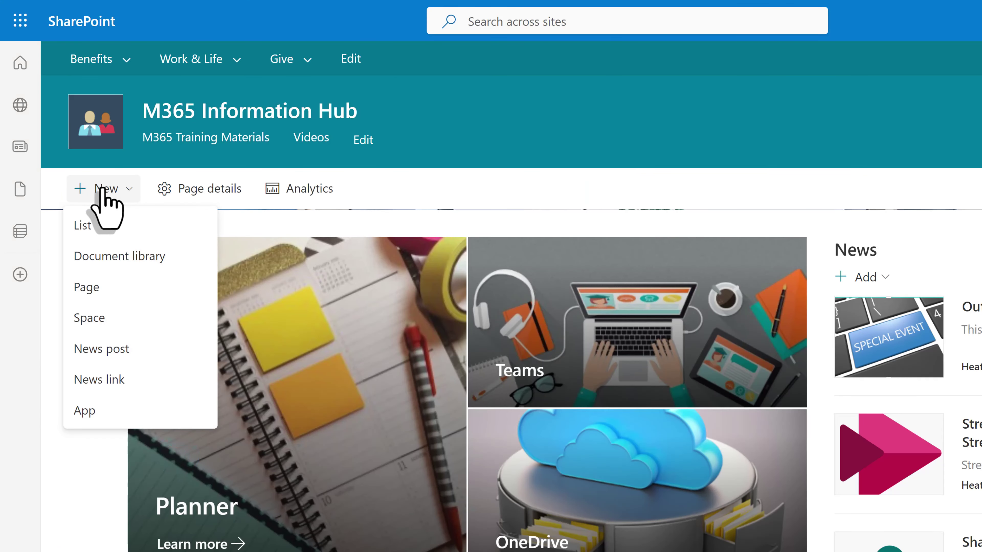
click(85, 292)
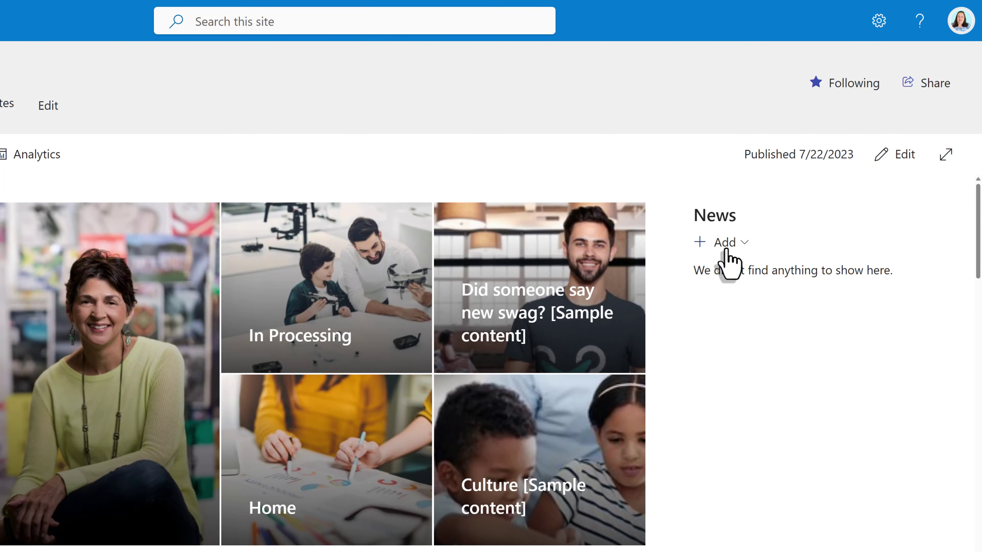
Start a News post from the News web part and tick 'Create as a private draft' to preview it
click(726, 251)
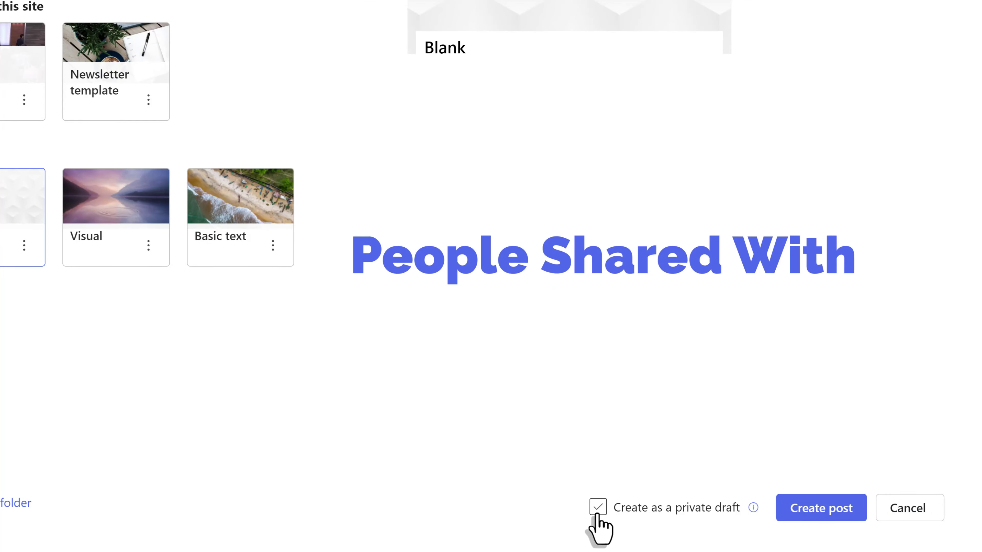
click(597, 514)
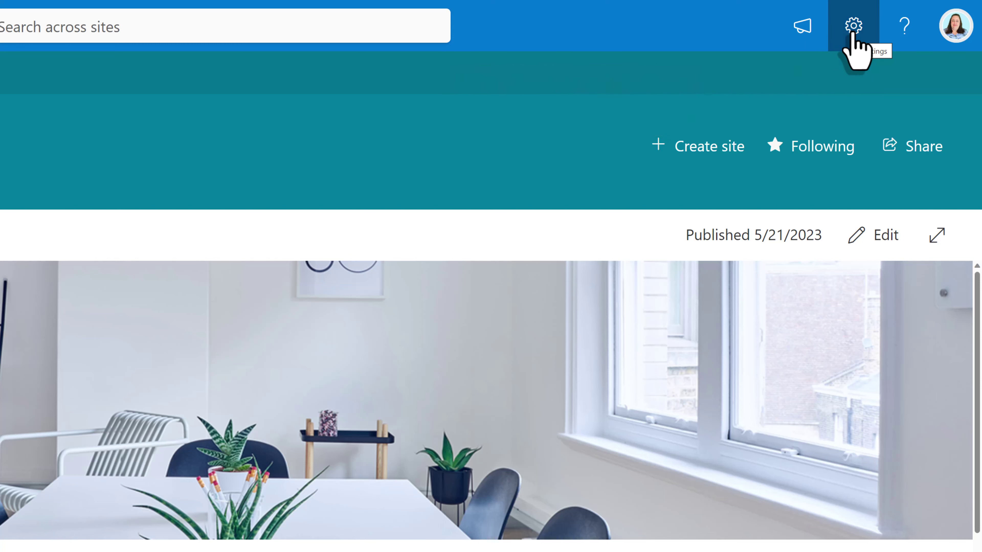
Navigate through Site contents and Site settings to the Site collection features page
click(853, 37)
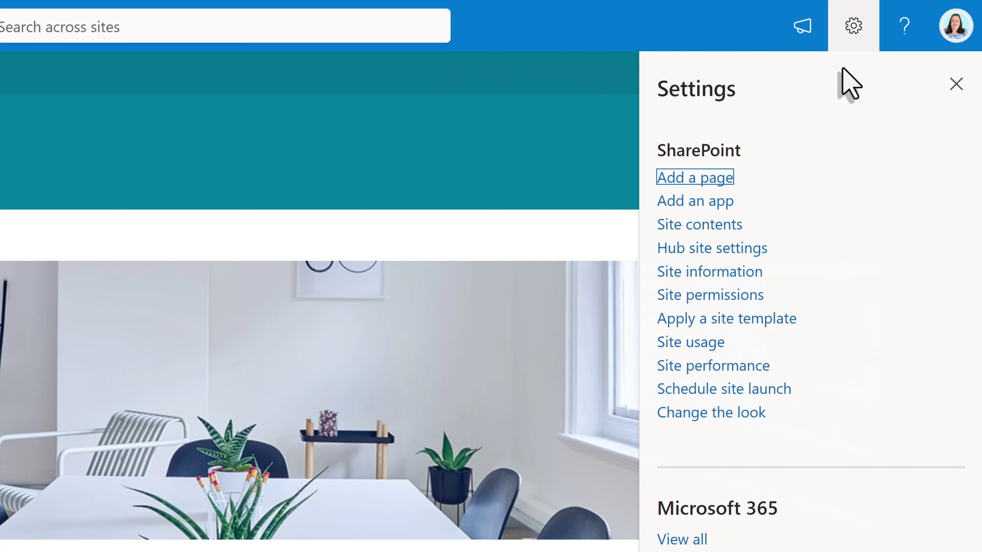
click(735, 226)
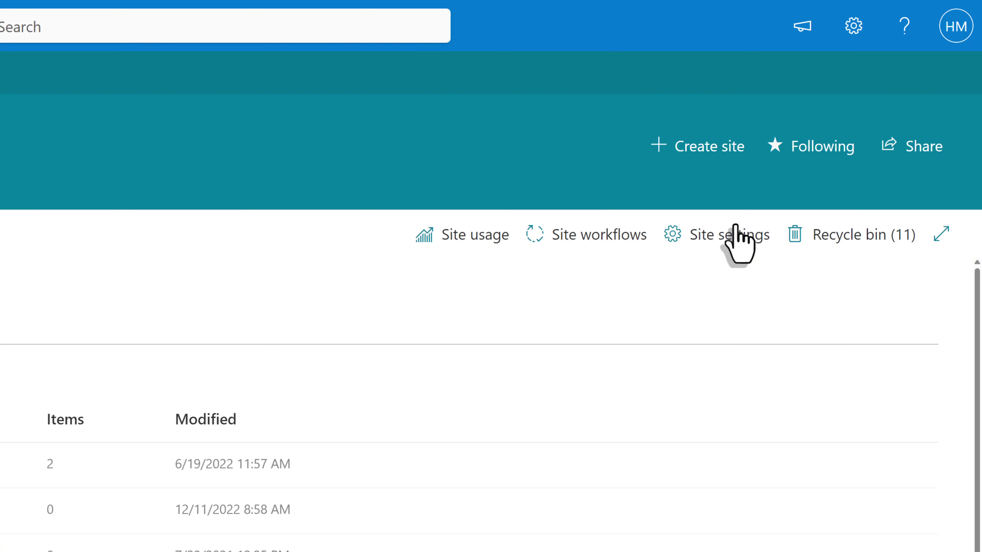
click(735, 232)
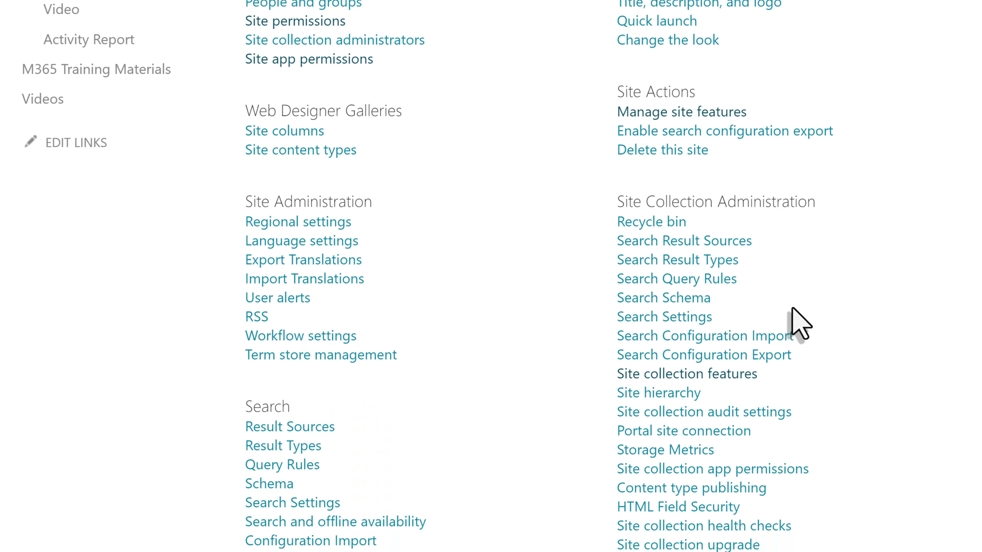
click(713, 377)
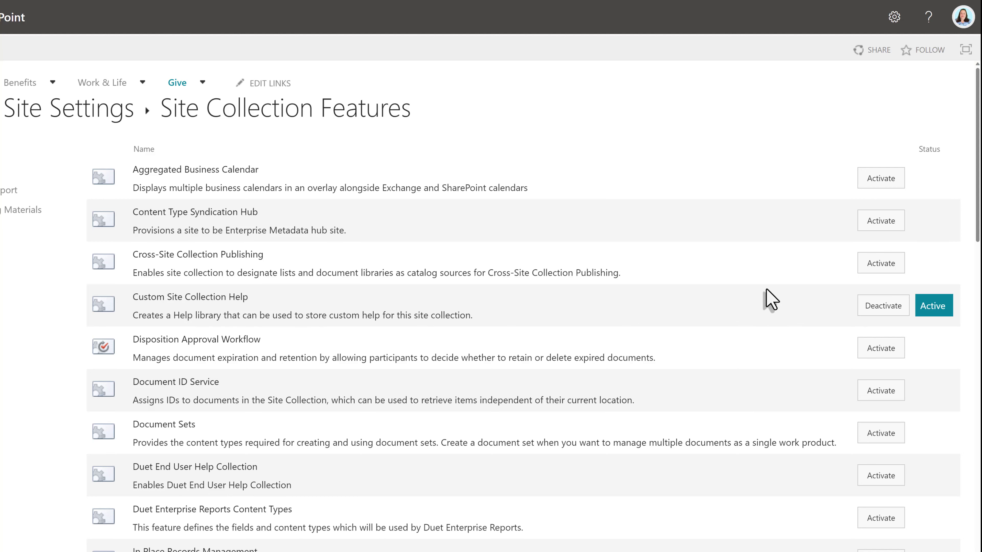
Deactivate the Limited-access user permission lockdown mode feature and confirm the deactivation
scroll(767, 299, down, 6)
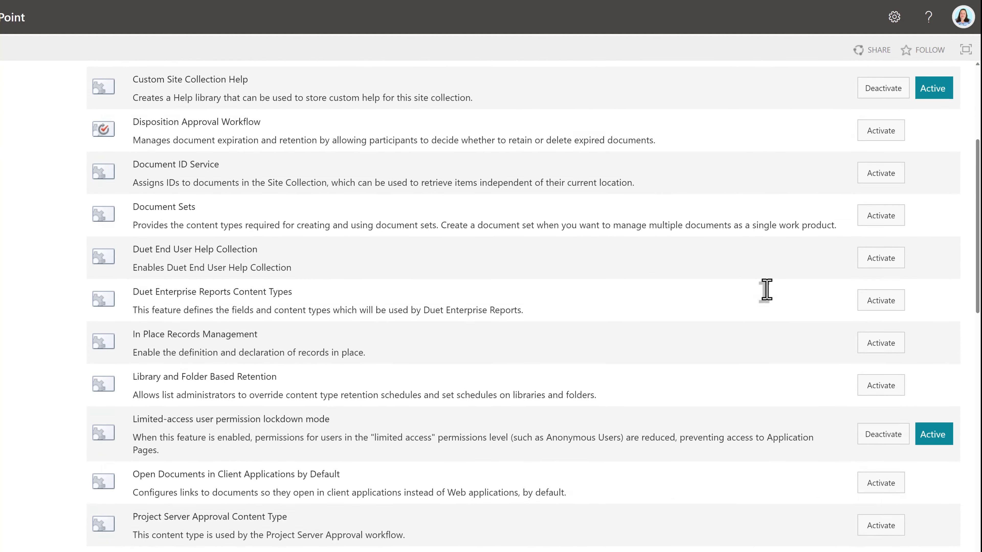
scroll(767, 289, down, 2)
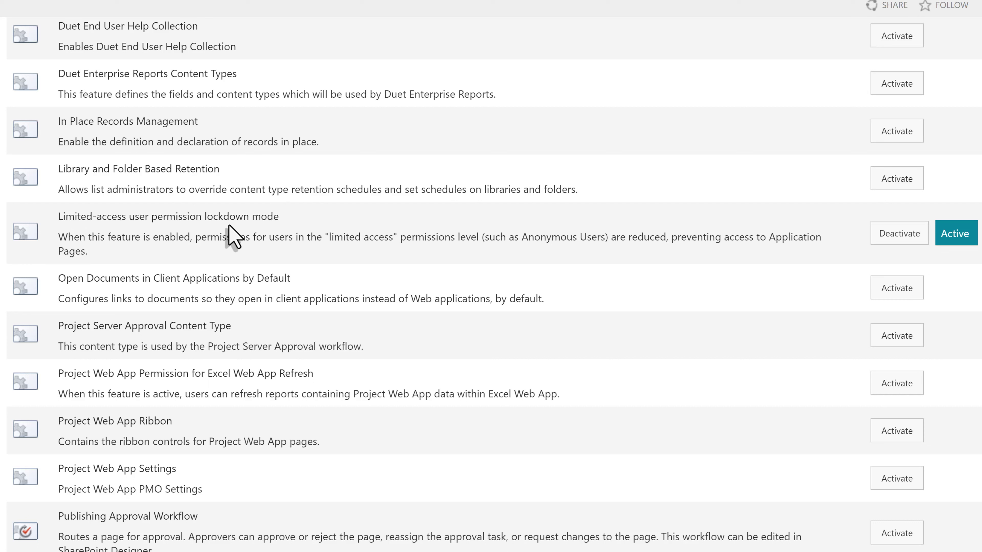
click(906, 239)
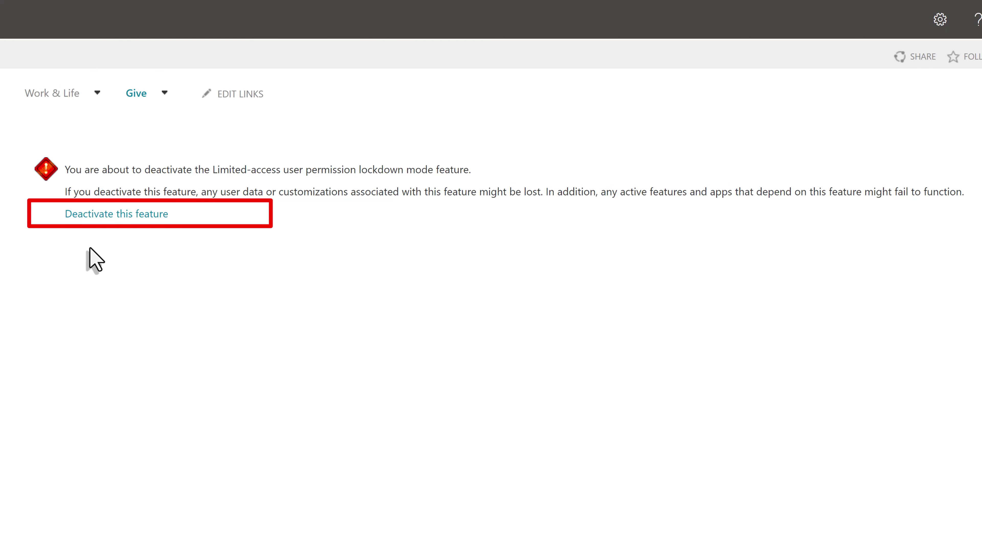
click(117, 216)
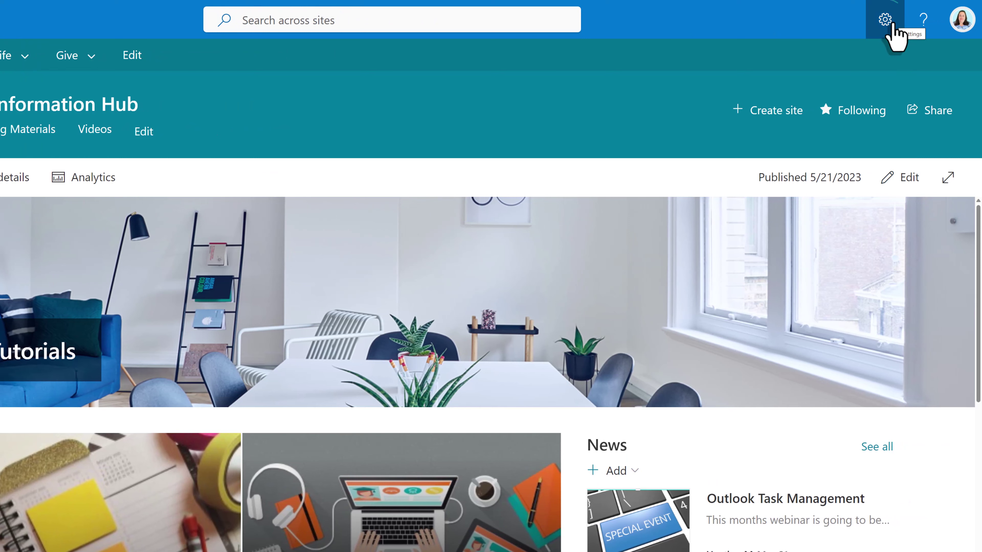
Open the Site Pages library from Site contents and reach its More library settings page
click(885, 20)
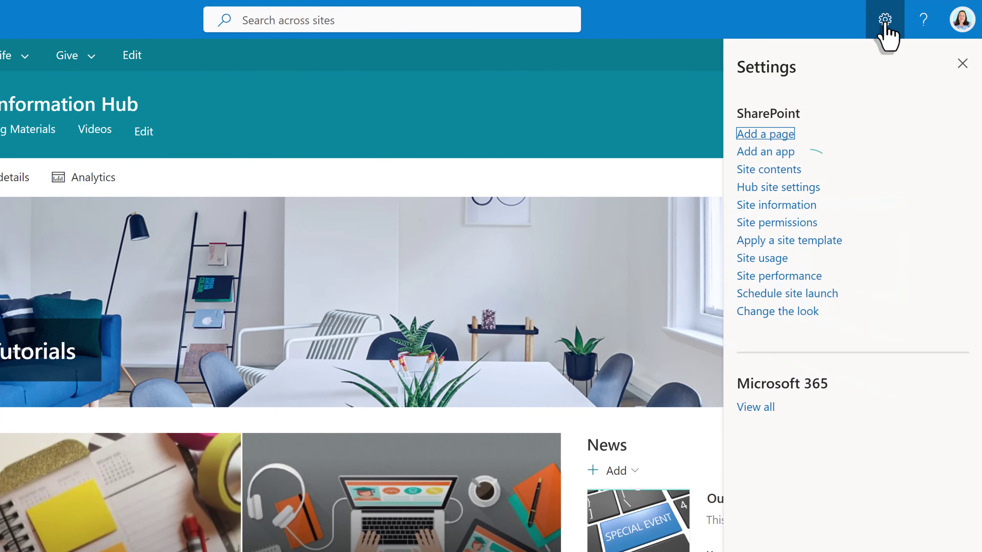
click(764, 171)
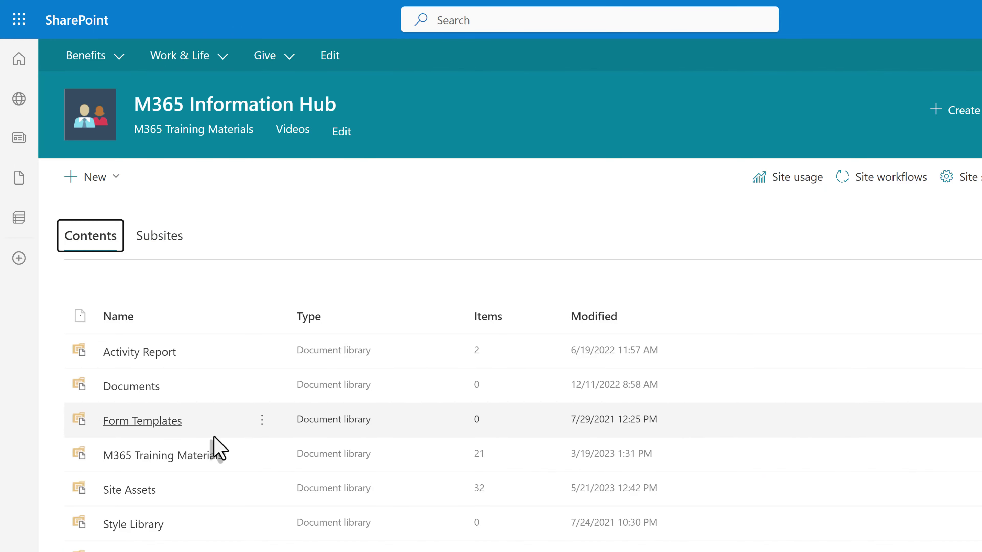
scroll(198, 480, down, 5)
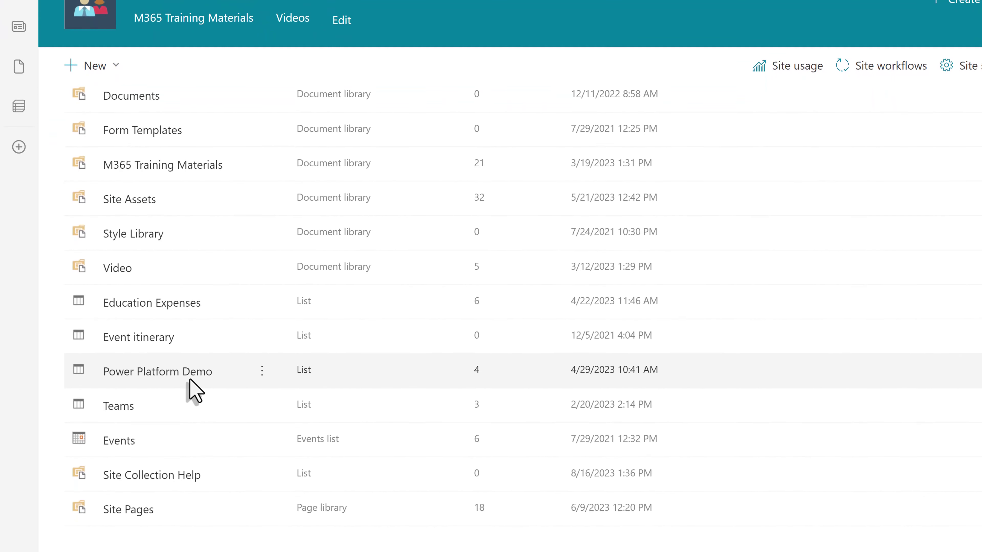
click(120, 510)
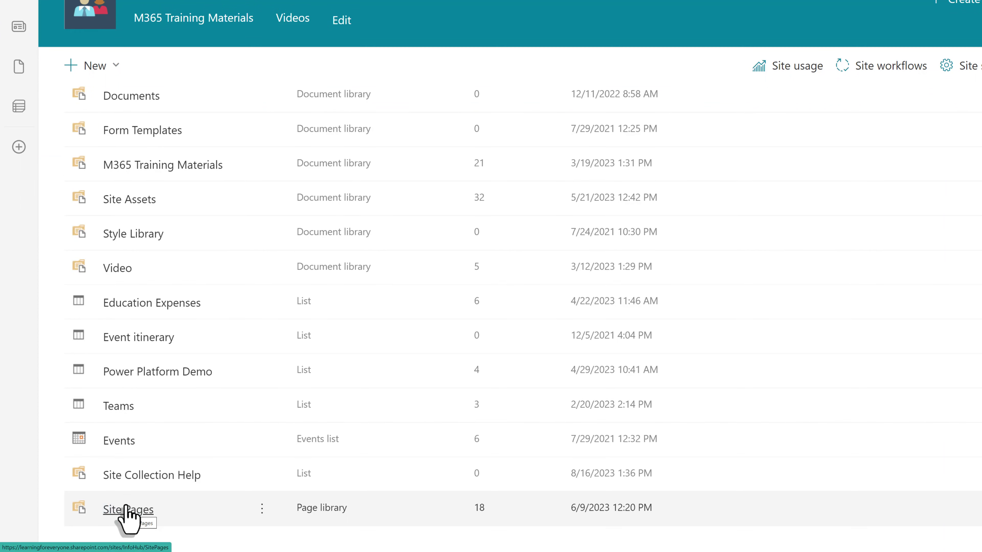
click(118, 513)
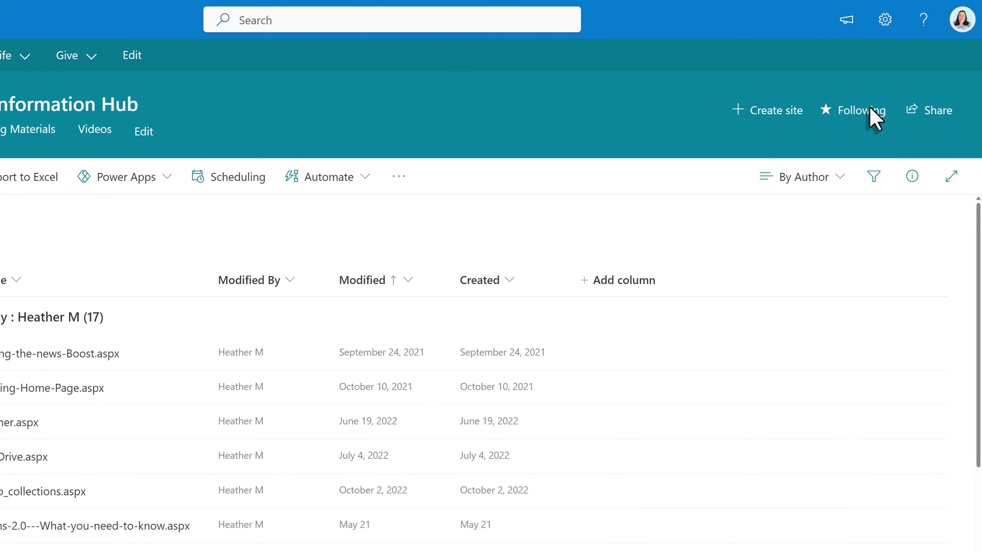
click(891, 16)
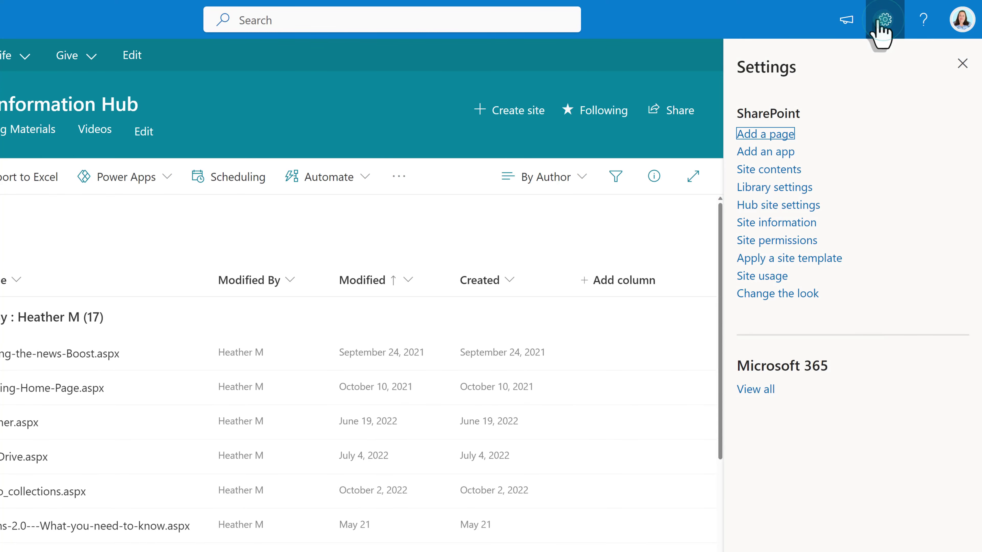
click(788, 189)
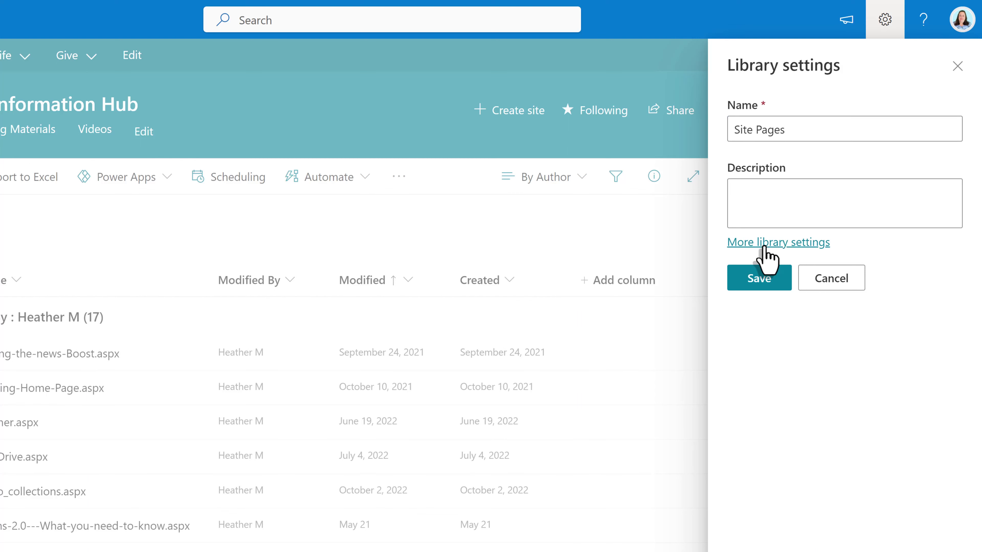
click(764, 248)
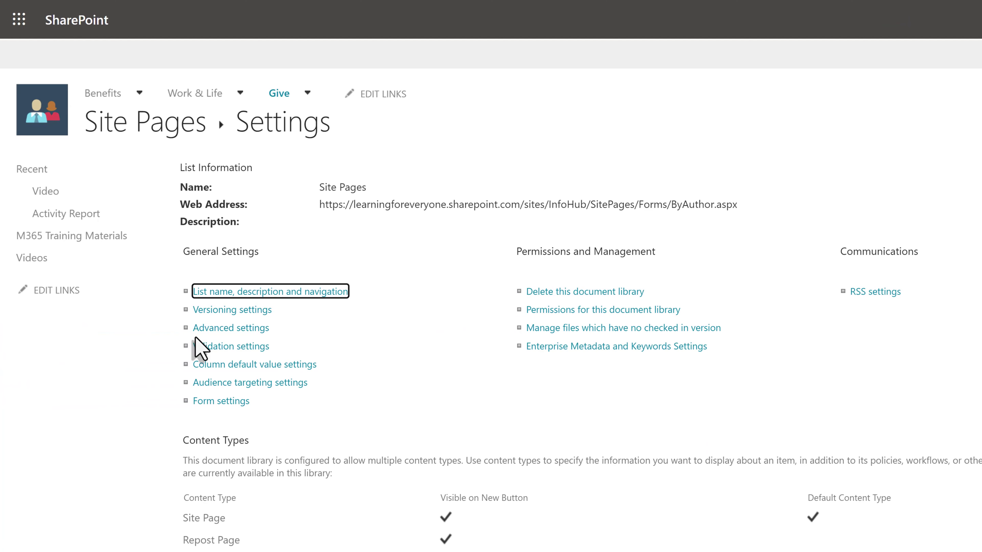
Set Site Pages versioning to major and minor versions, with drafts visible only to item editors
click(235, 312)
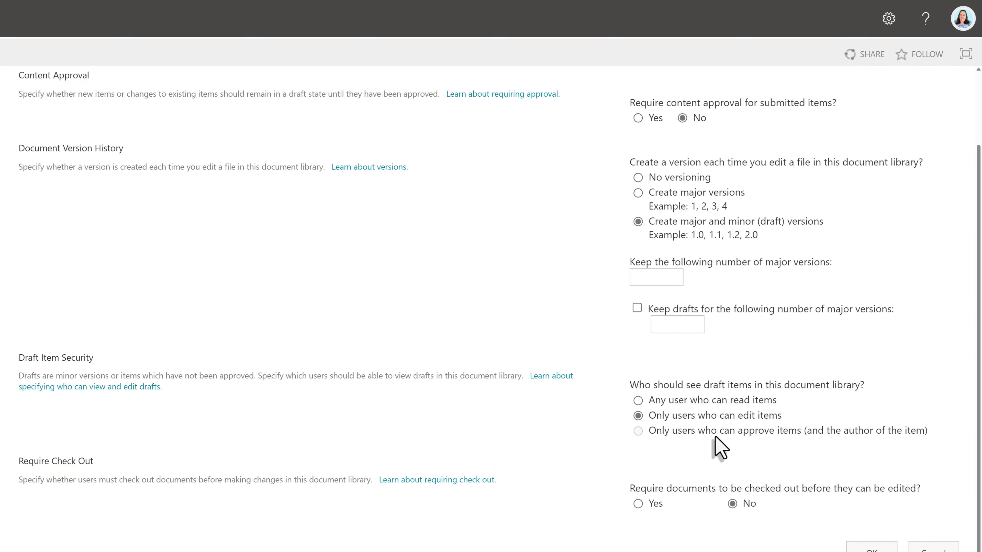
click(869, 508)
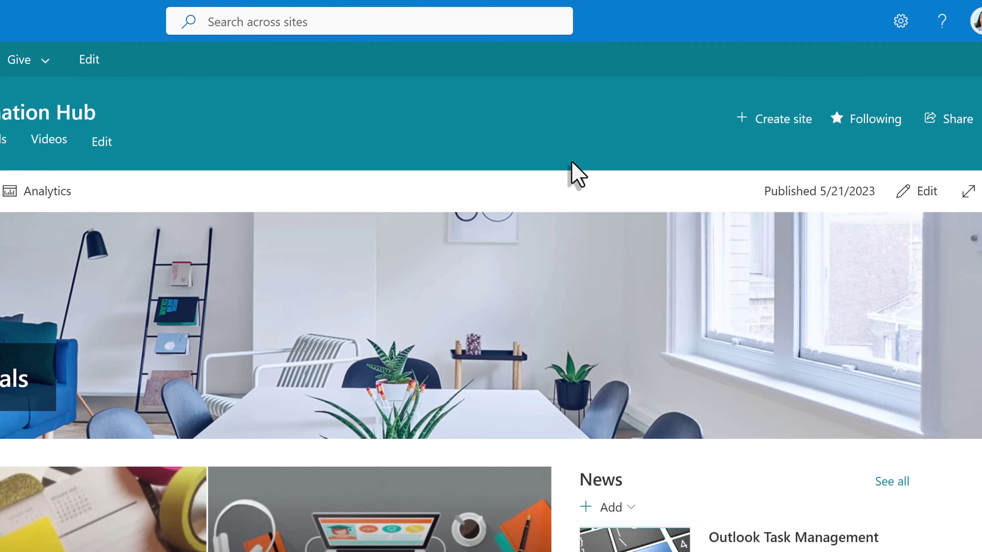
Create a Blank news post from the News web part with 'Create as a private draft' ticked
scroll(856, 290, down, 5)
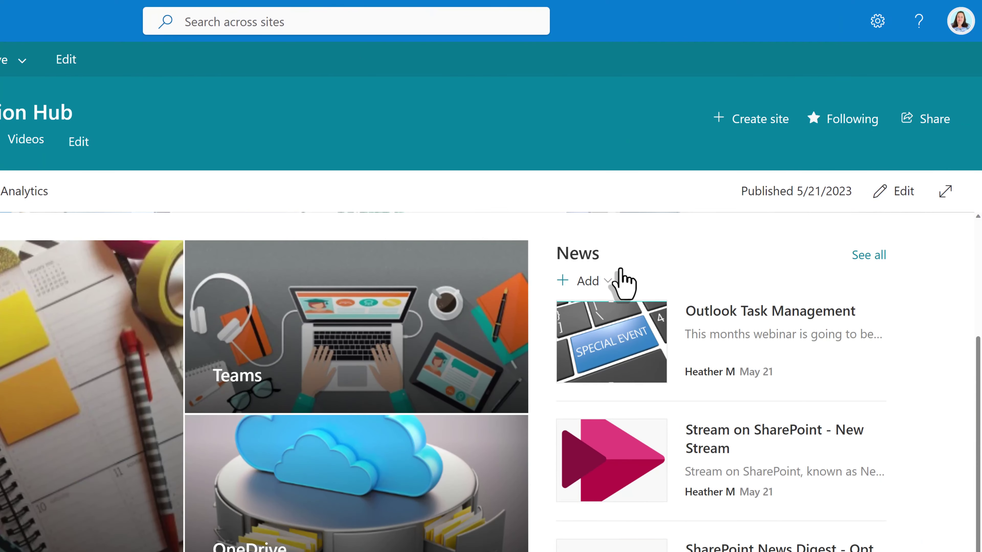
click(607, 285)
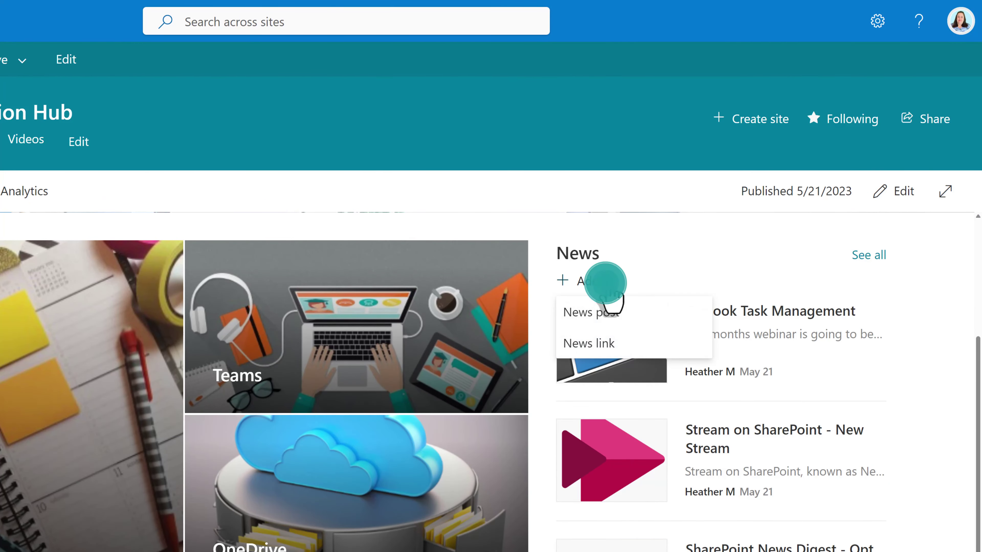
click(606, 313)
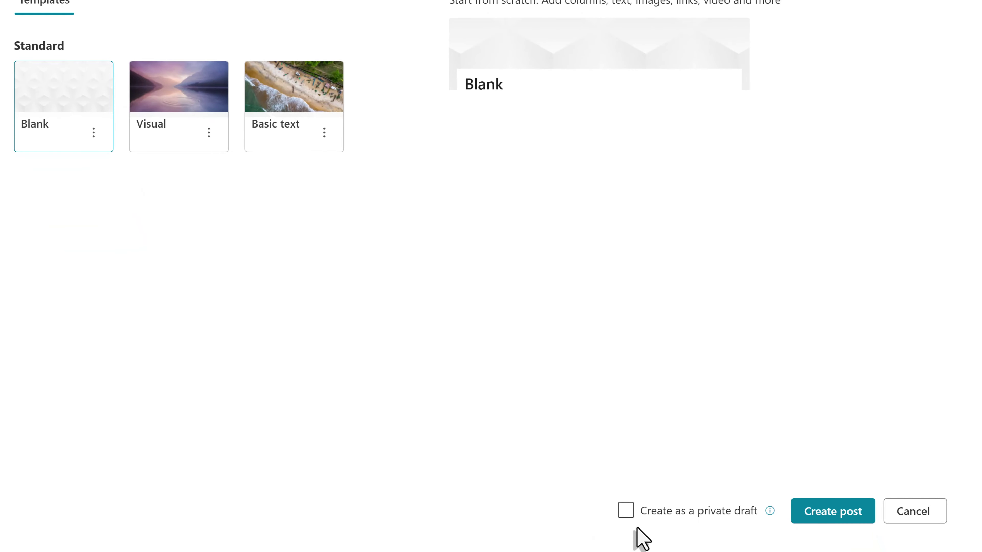
click(625, 517)
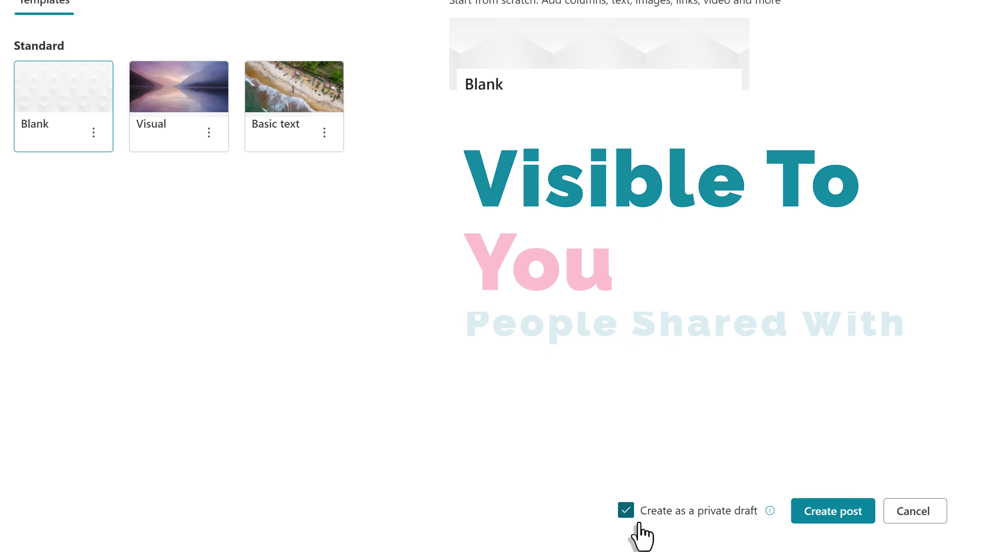
click(827, 516)
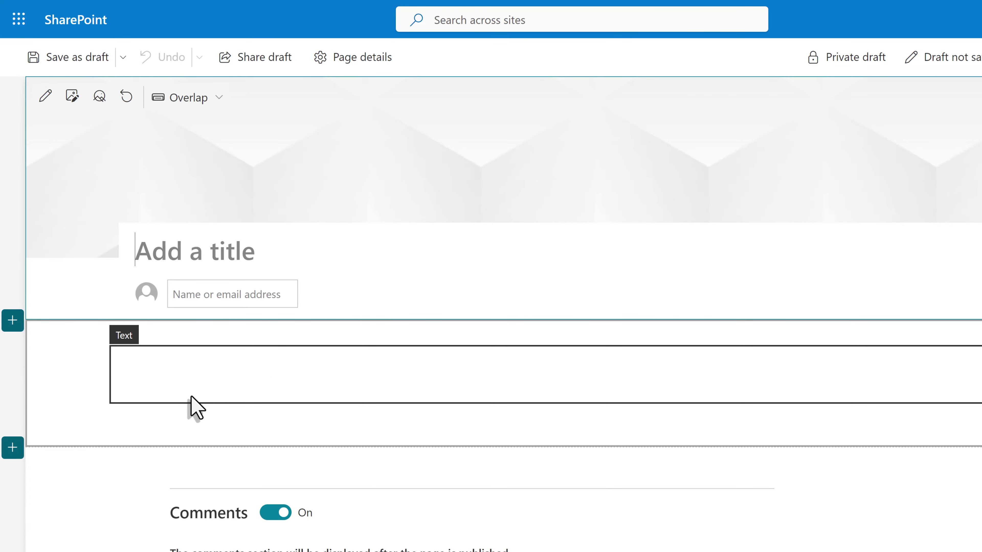
Title the post 'Private Drafts are Here!!!' and add the line 'Here is everything you need to know.'
text(Private )
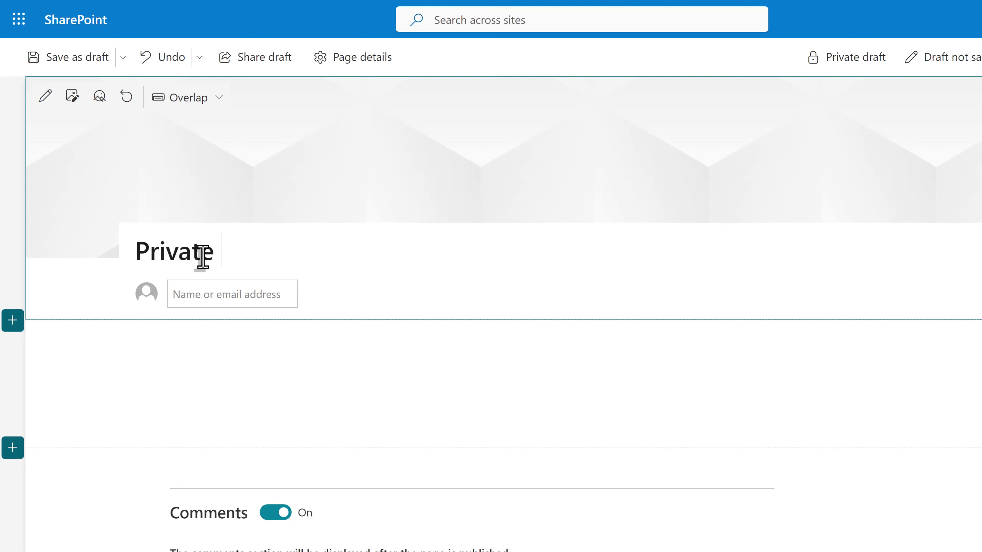
text(Drafts are Here!!!)
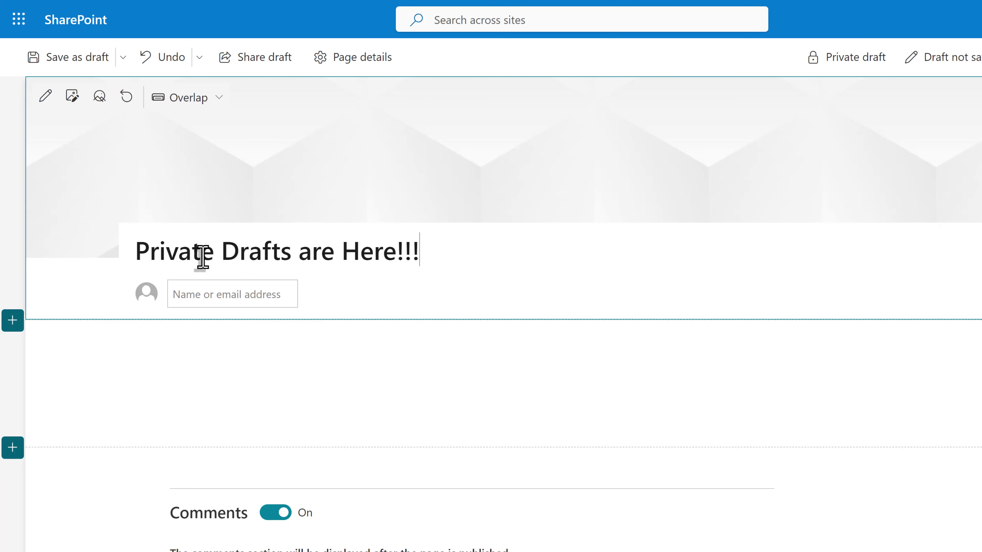
click(227, 377)
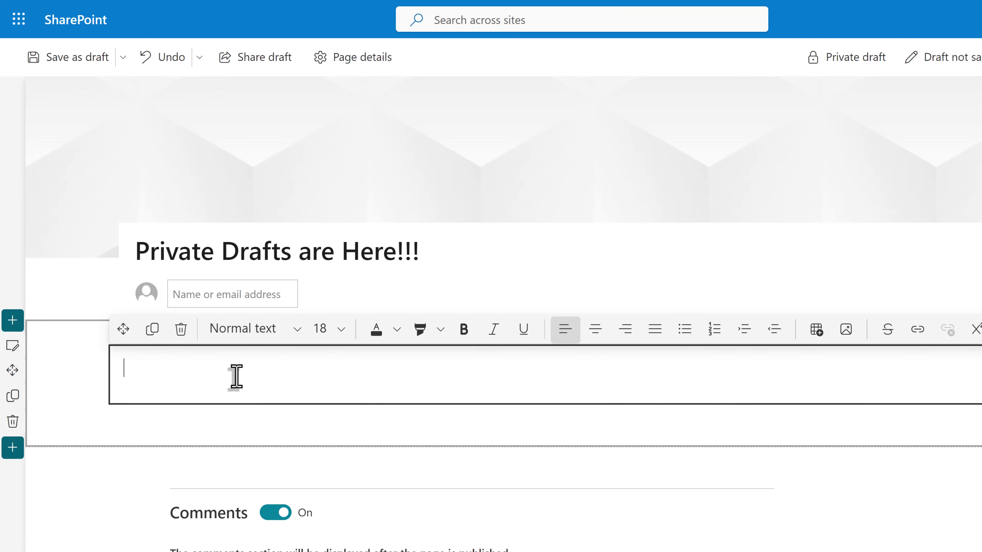
text(Hre)
key(BackSpace)
key(BackSpace)
key(BackSpace)
text(e)
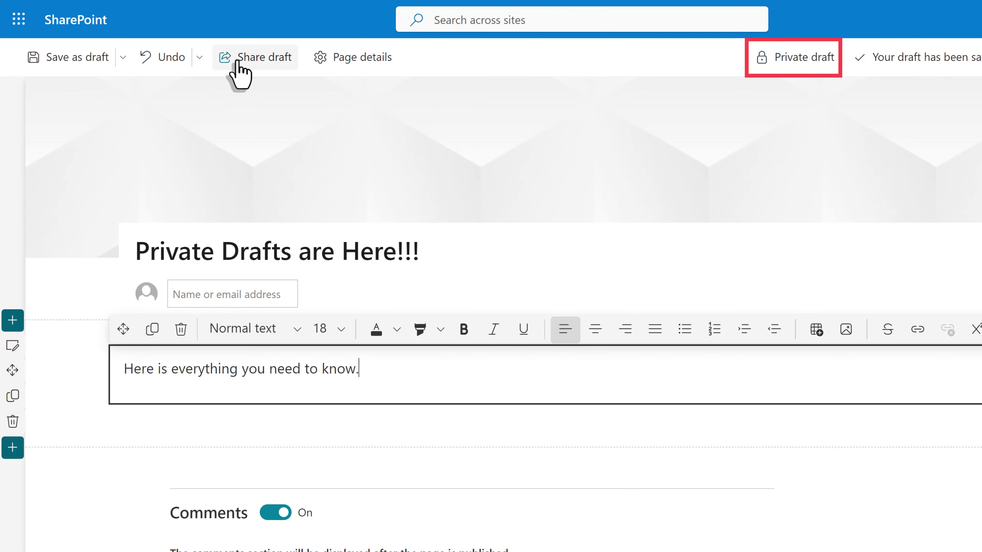
click(253, 61)
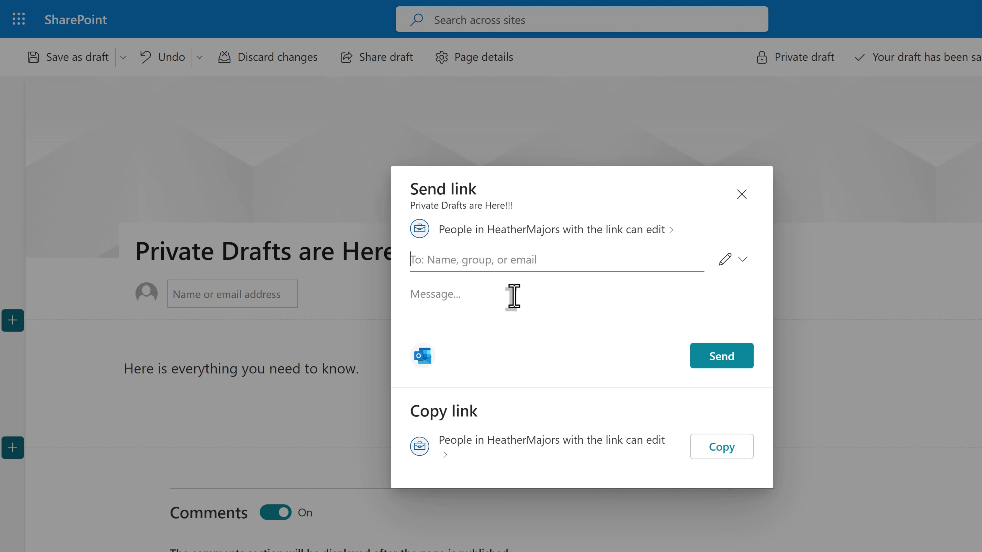
Send the co-editor, chosen from the people suggestions, a Can edit link to the draft
click(455, 273)
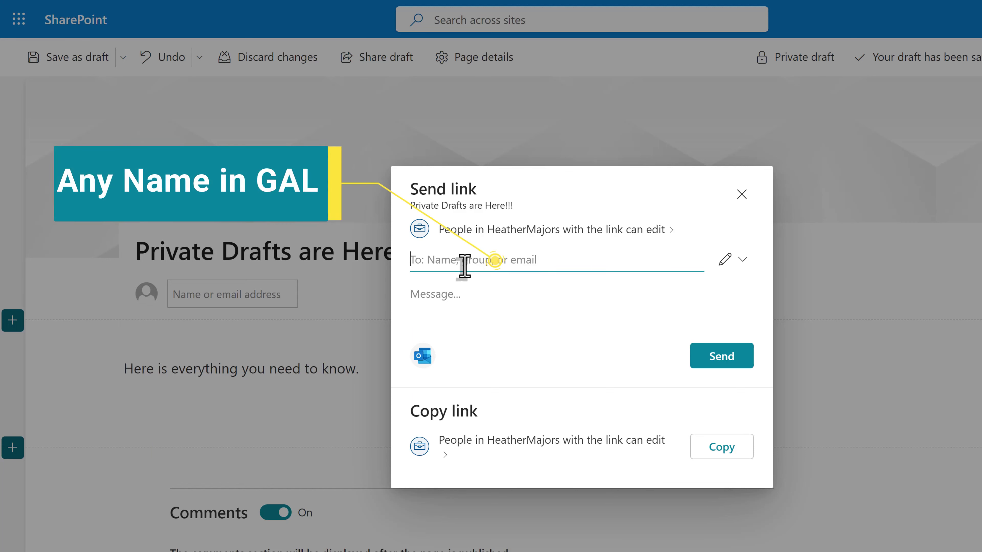
text(wilk)
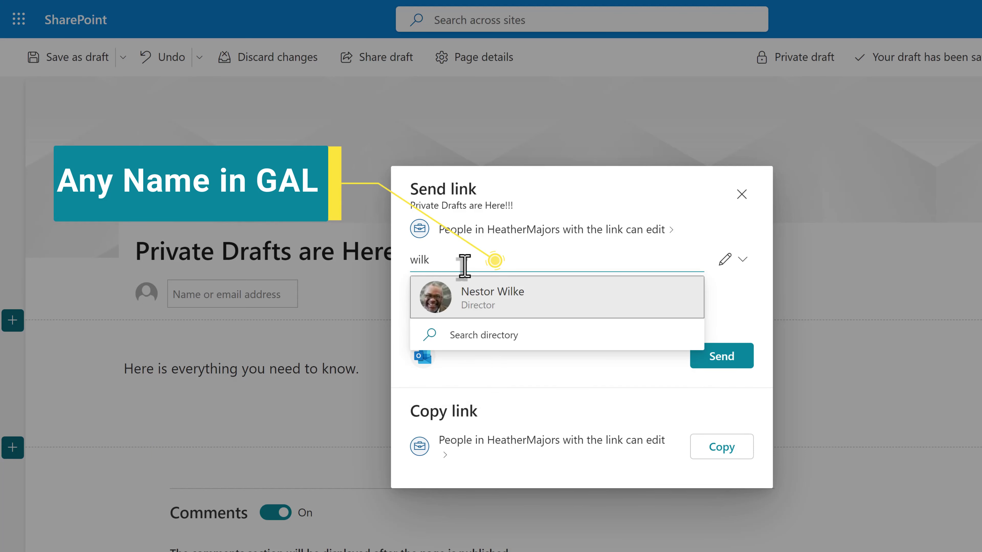
click(486, 298)
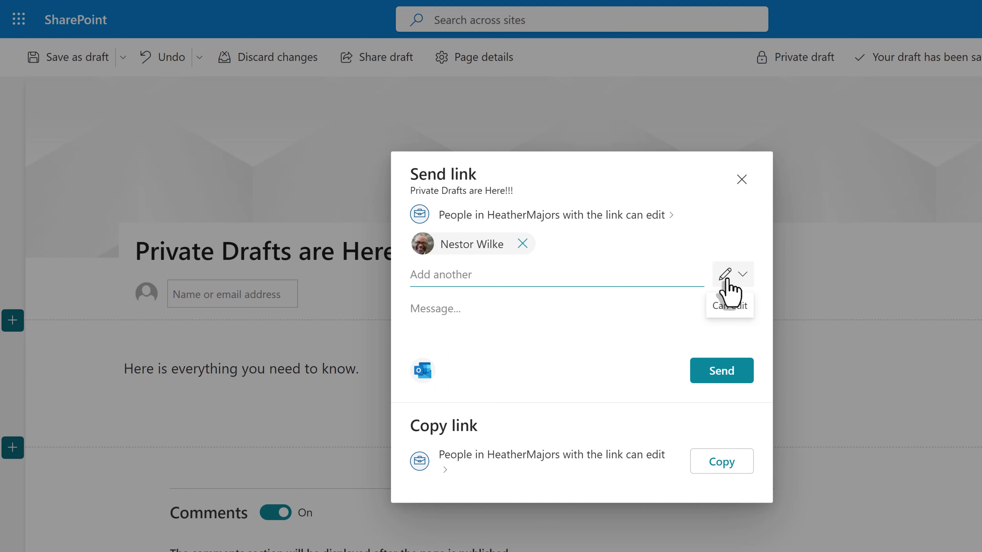
click(743, 275)
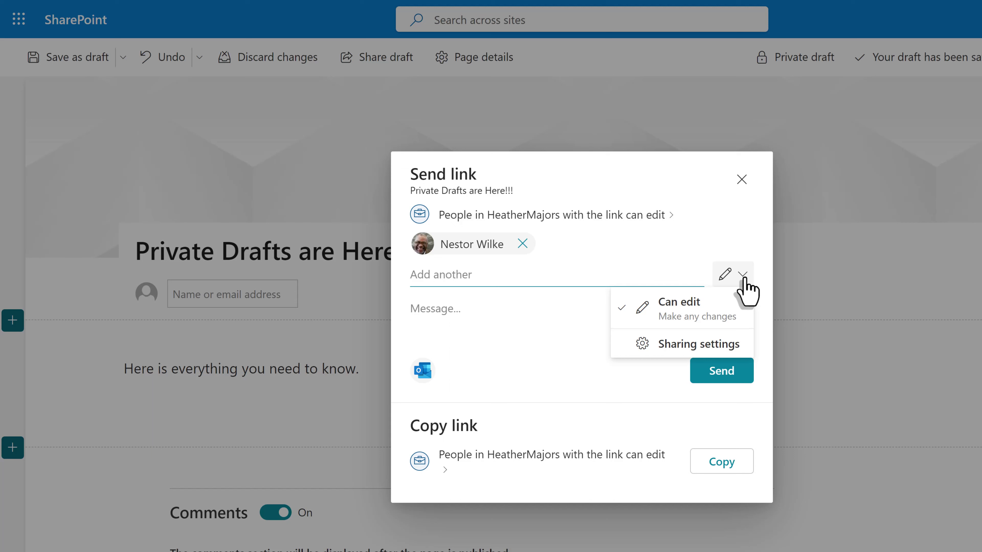
key(Escape)
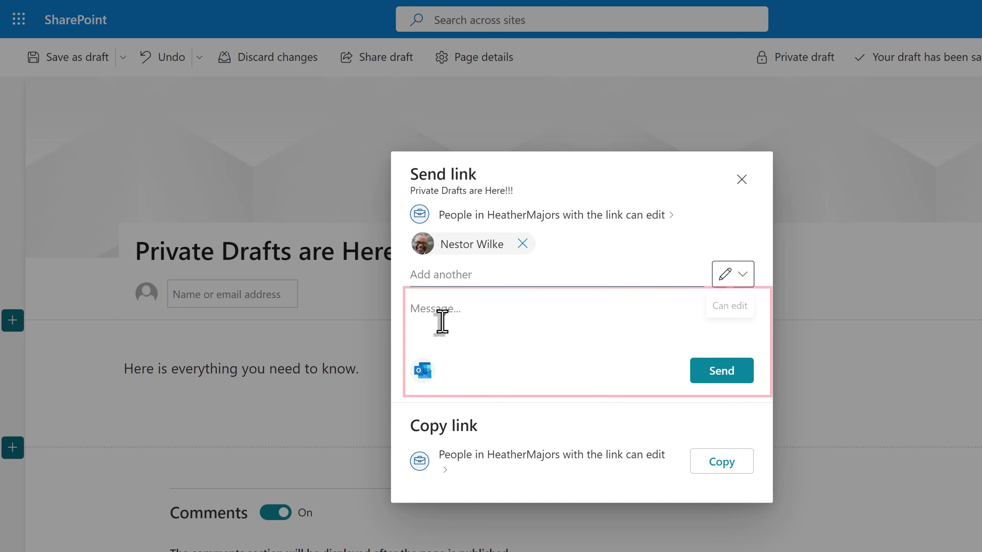
click(436, 314)
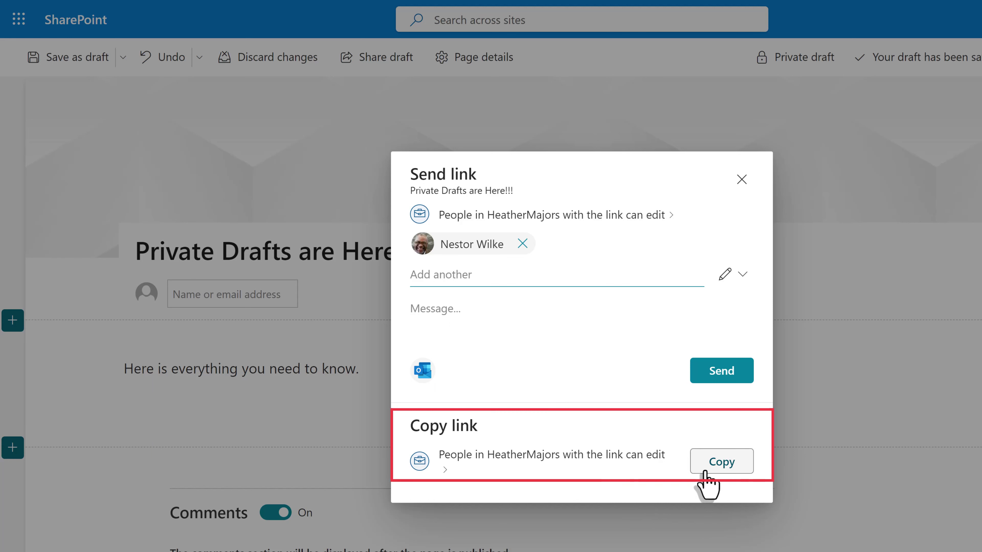
click(714, 381)
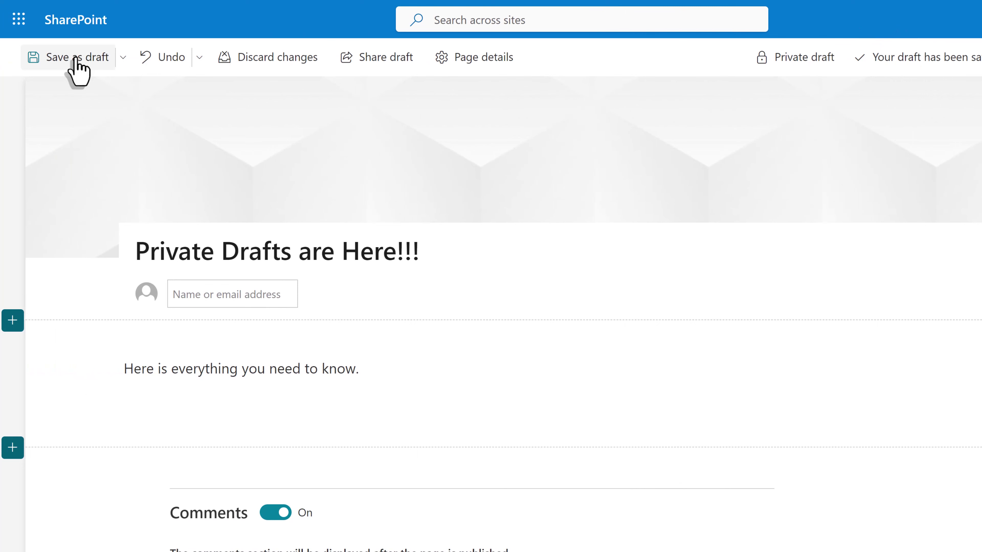
Save the news page as a draft and exit editing
click(75, 59)
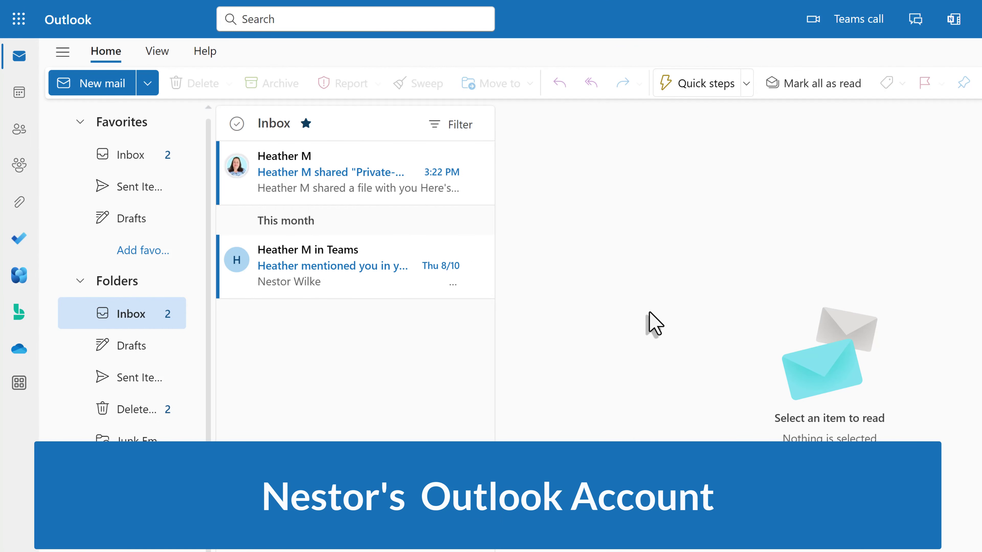
Open the sharing email in Outlook and follow its link to the 'Private Drafts are Here!!!' draft
click(365, 201)
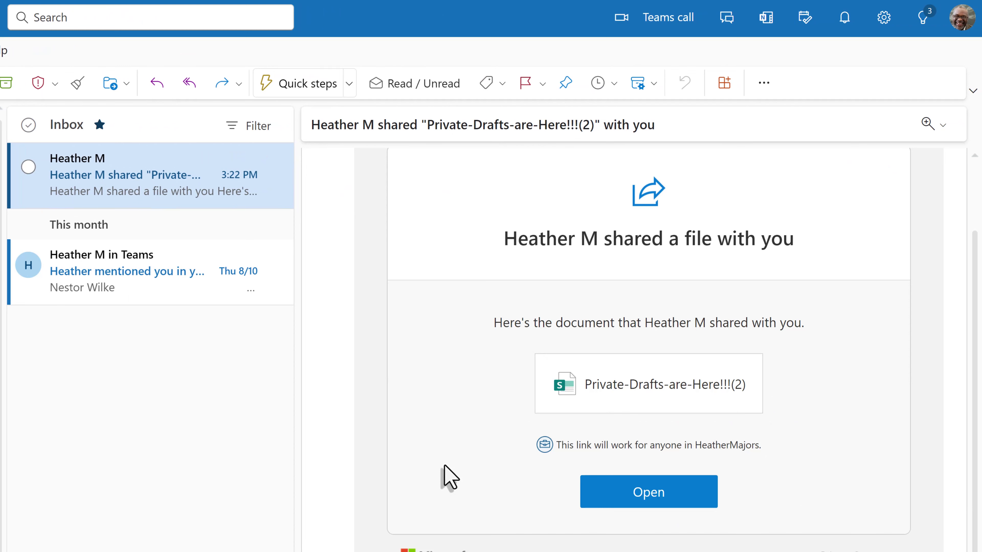
click(652, 502)
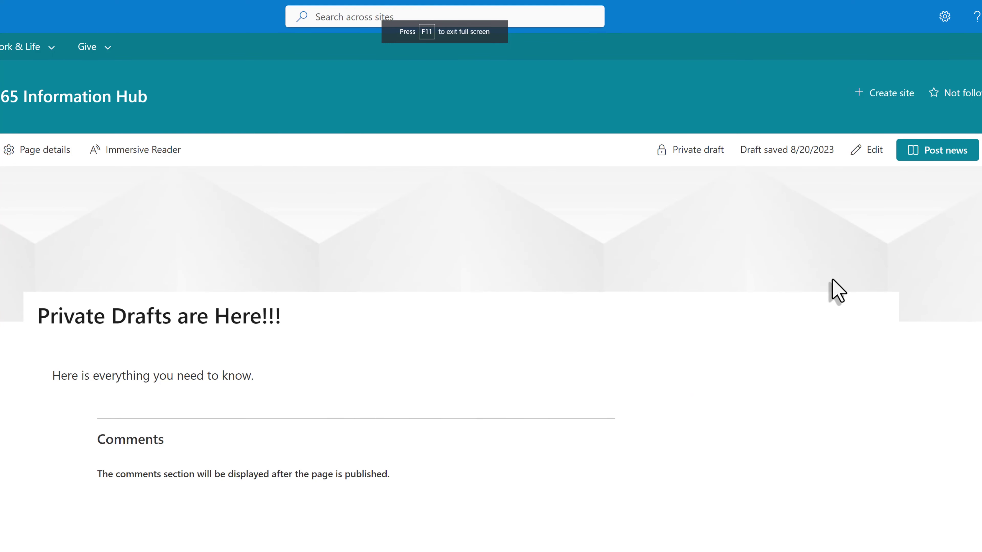
Edit the draft, adding 'Check your settings first.' and pasting three settings bullet points below the first sentence
click(872, 152)
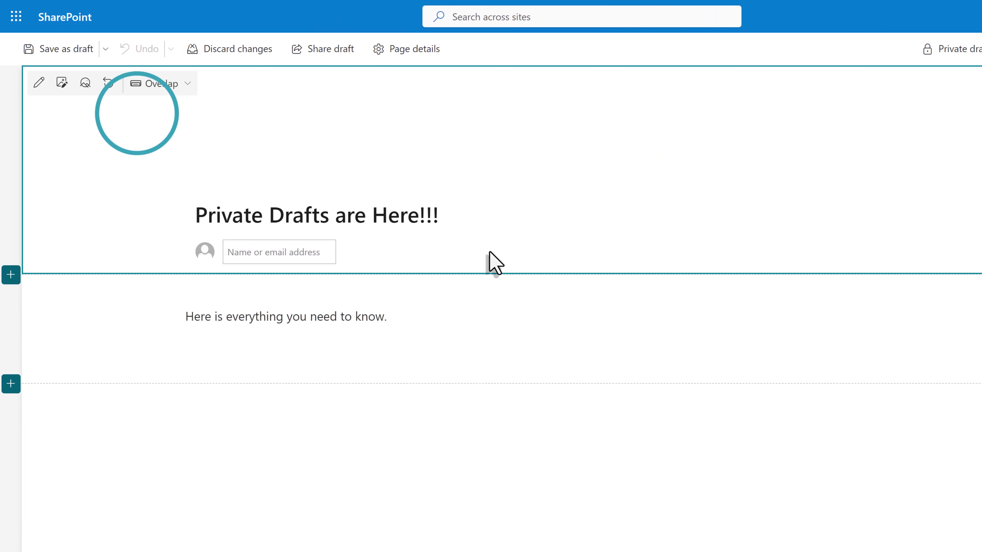
click(433, 318)
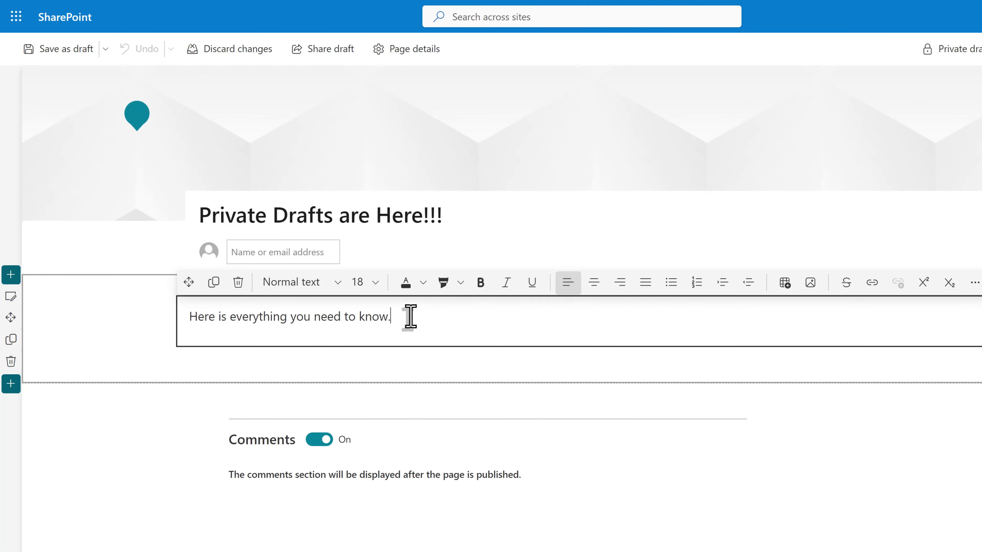
key(Return)
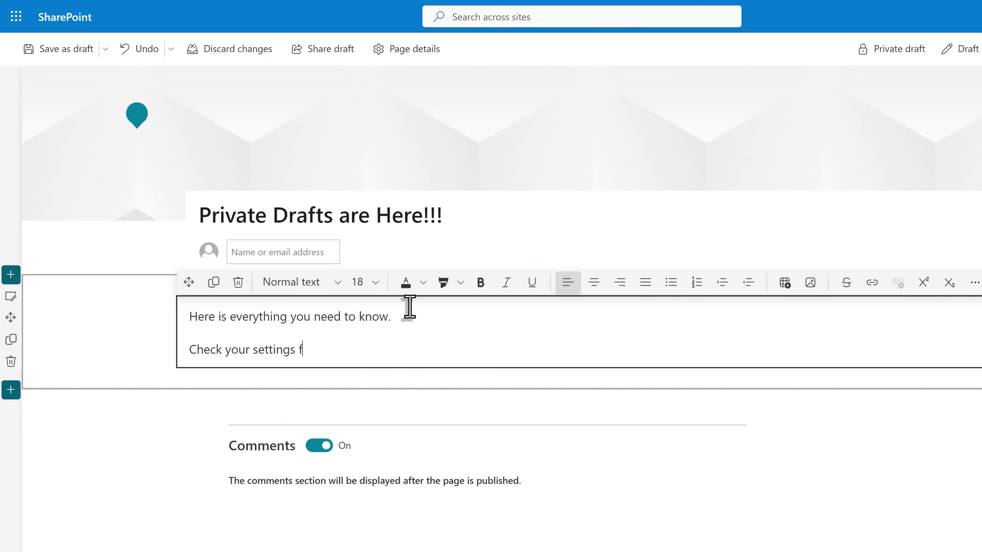
text(.)
key(Return)
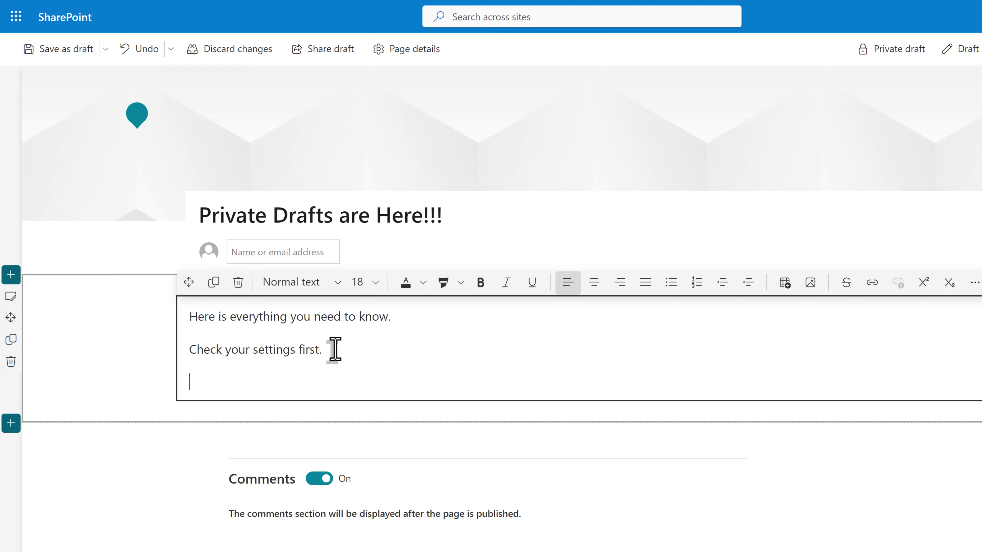
text(The Pages library for the site has approvals enabled and the Draft Item Security is set to Only users who can approve items (and the author of the item). Minor Draft Versions are turned off. The Document Version History must be set to create major and minor draft versions. Limited access user permission lock down mode is active for the site collection. This must be set to deactivate in Site Setting > Site Features. The change will impact the enter site collection.)
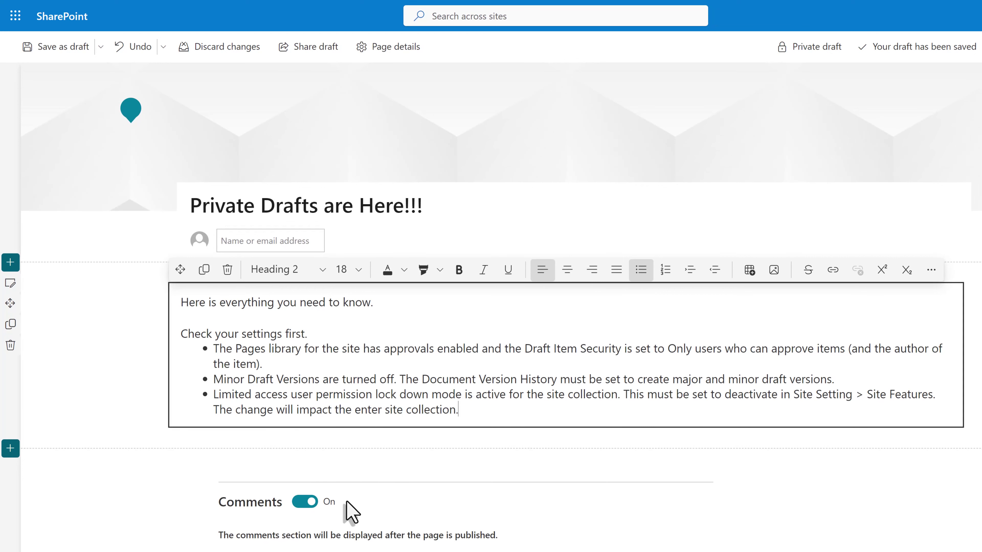
Change the title area layout from Overlap to Plain, removing the banner image
mouse_move(307, 125)
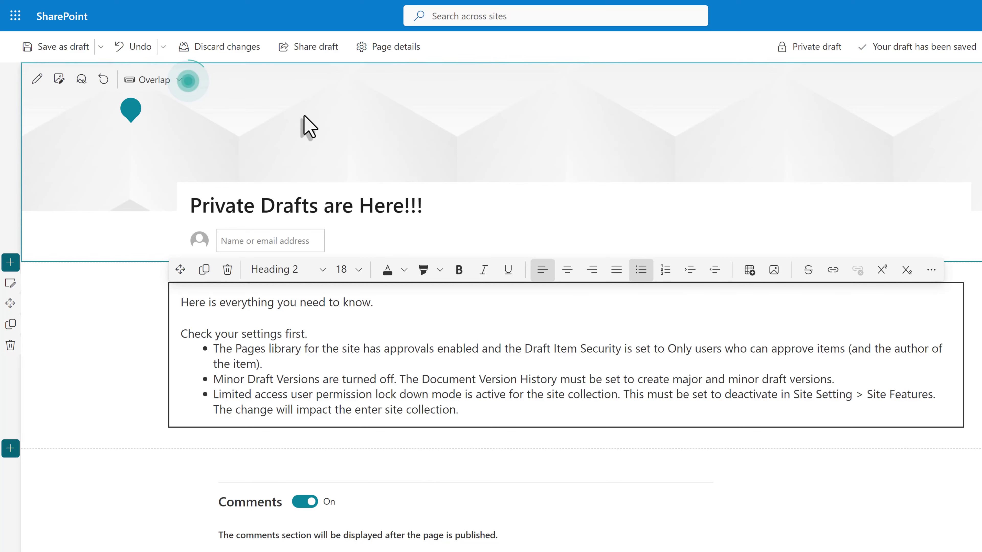
click(177, 81)
click(149, 126)
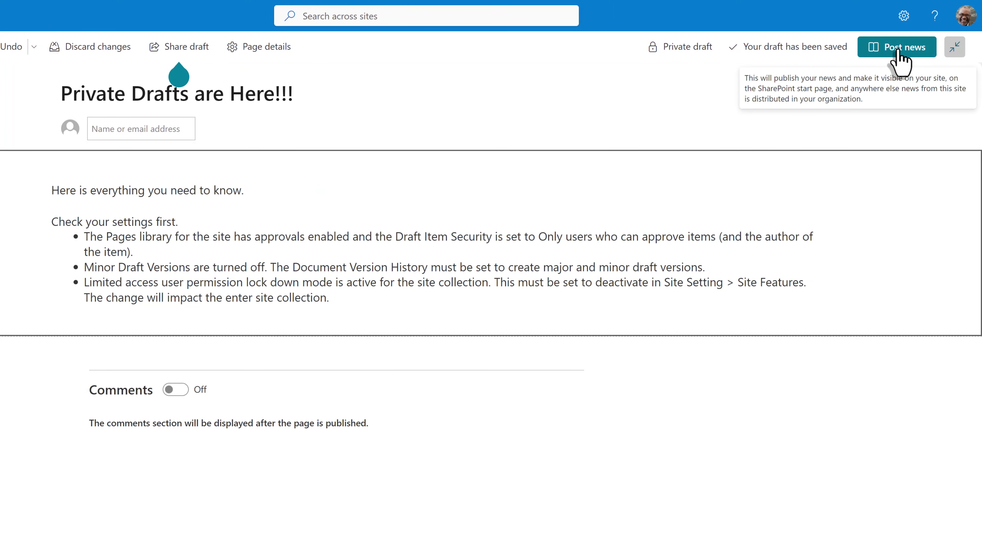
Post the page as news to M365 Information Hub and return to the site's home page
click(896, 47)
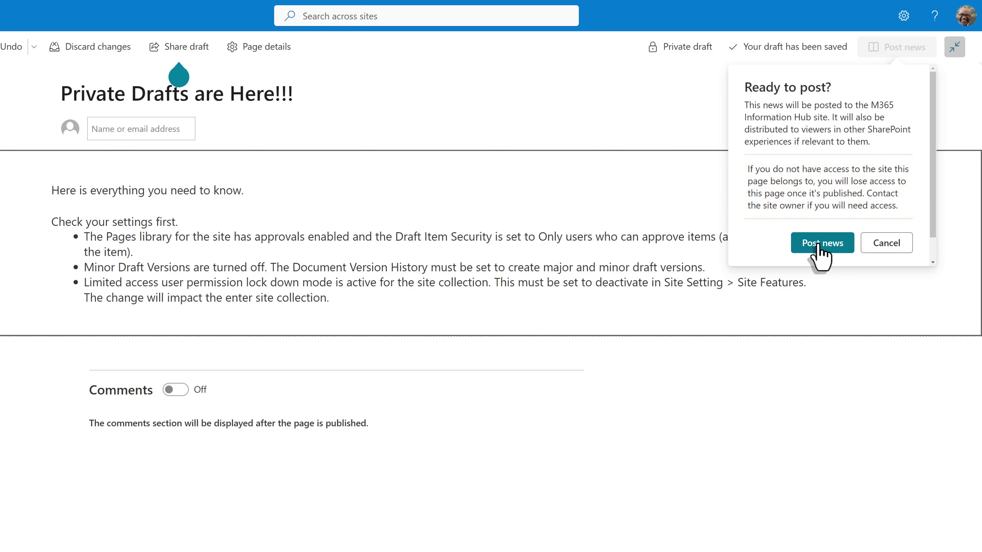
click(818, 249)
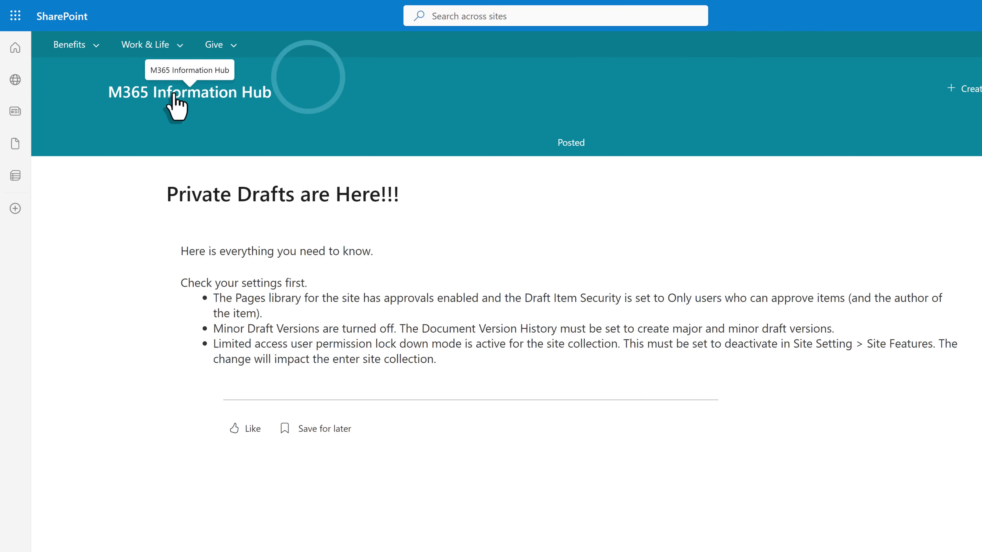
click(172, 95)
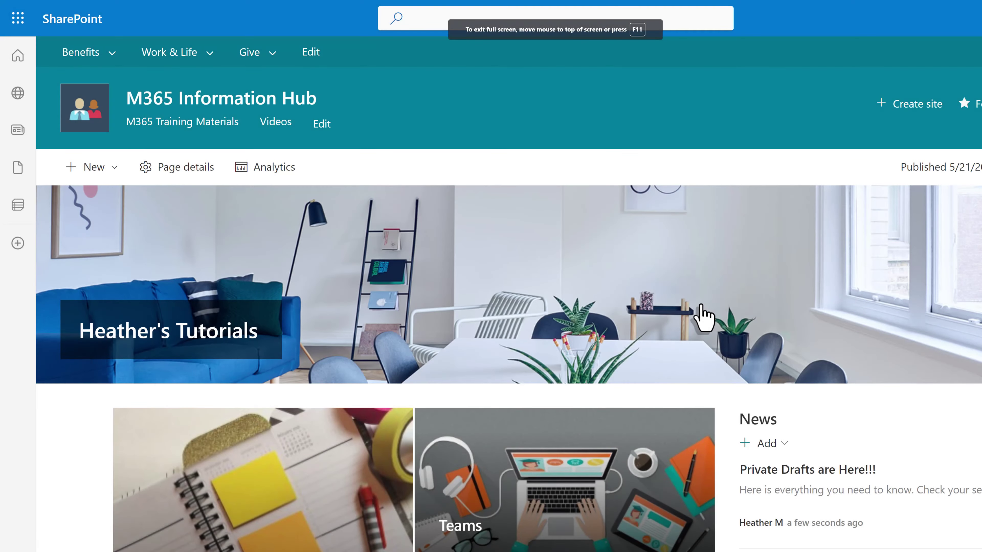
Scroll the home page to the News web part showing 'Private Drafts are Here!!!' first
scroll(738, 232, down, 5)
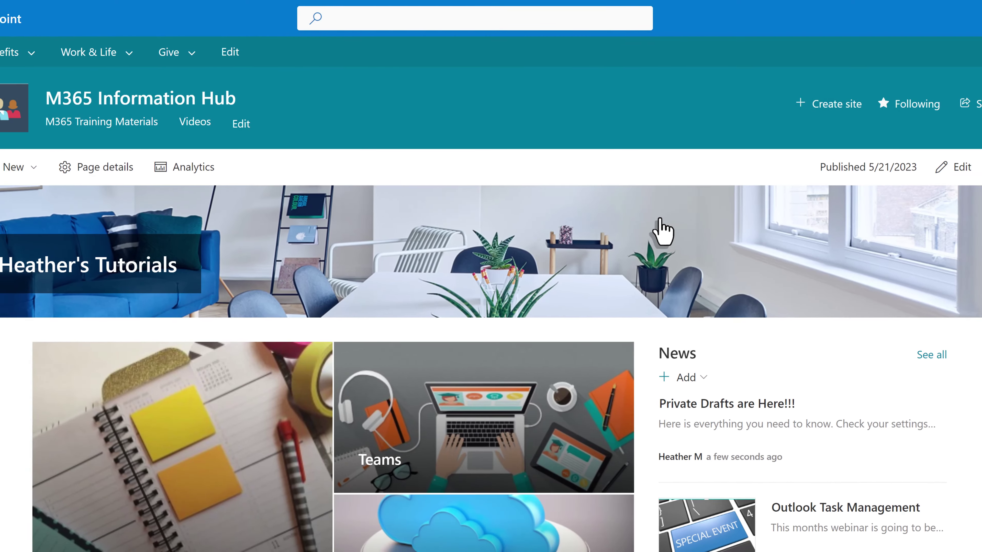
scroll(615, 228, up, 2)
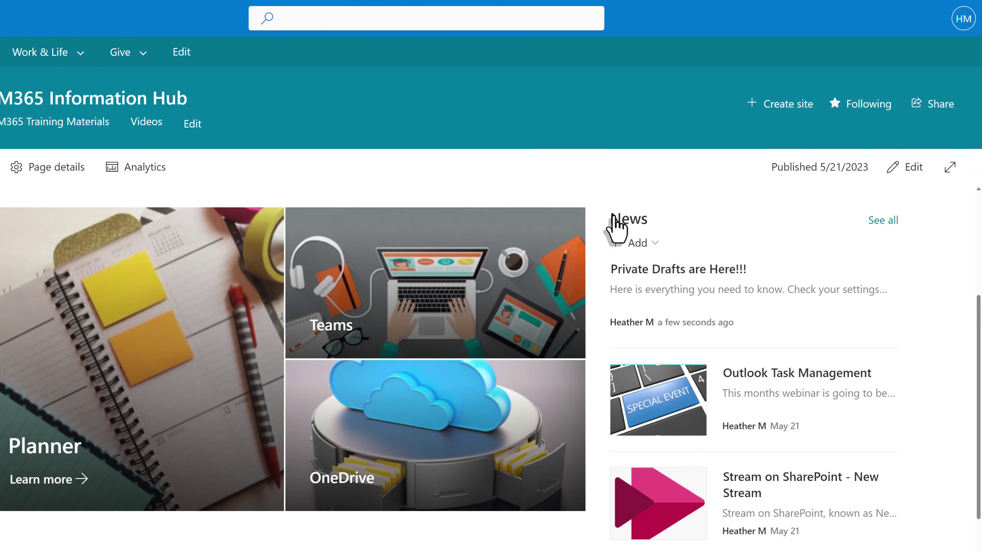